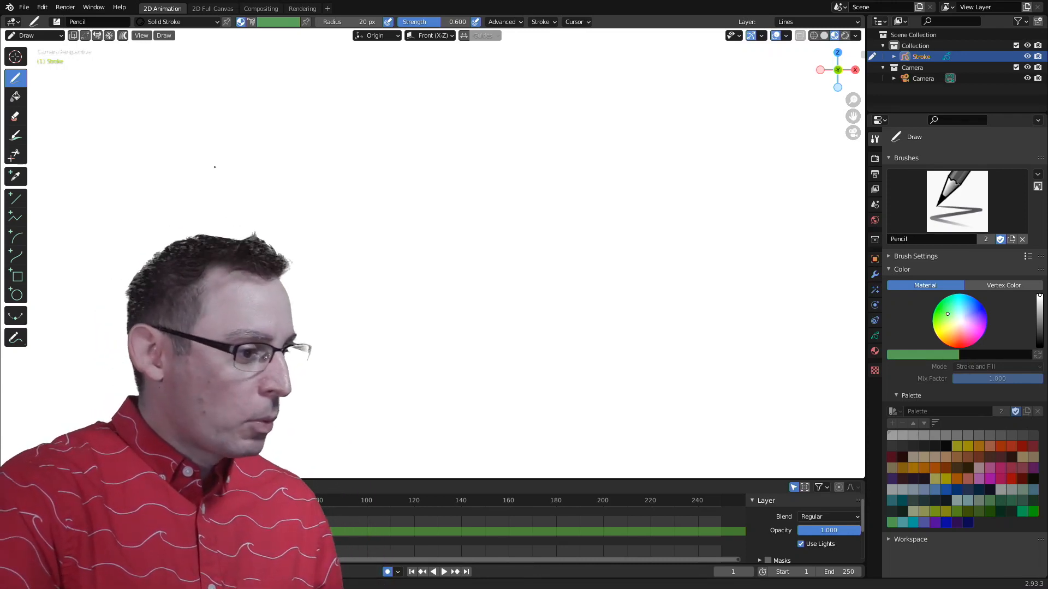
Activate the Circle tool, disable pressure for strength, and set the brush strength to 1.000 and radius to 94 px
left_click(17, 296)
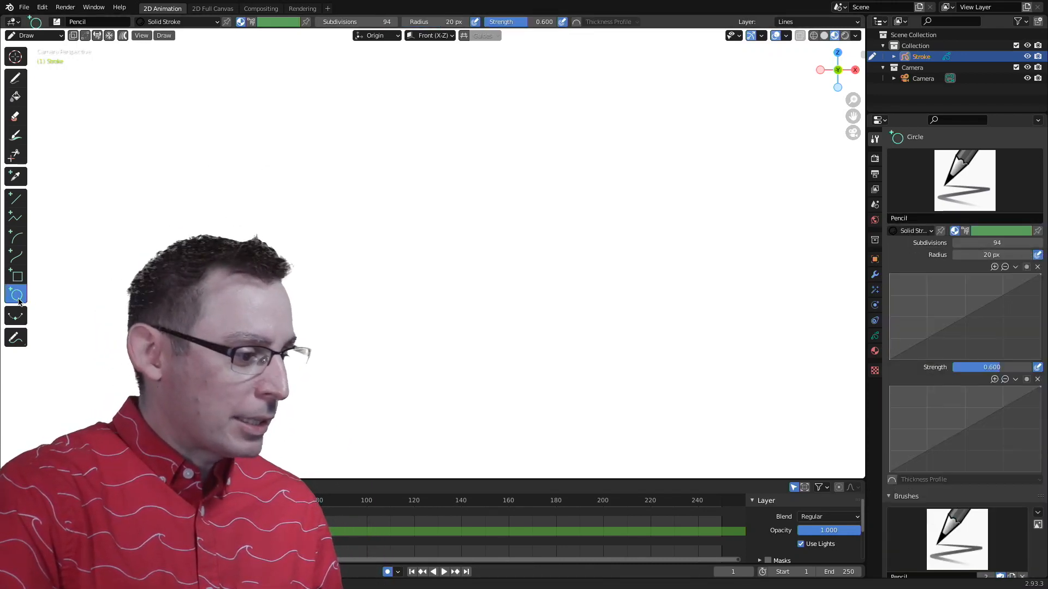
left_click(563, 22)
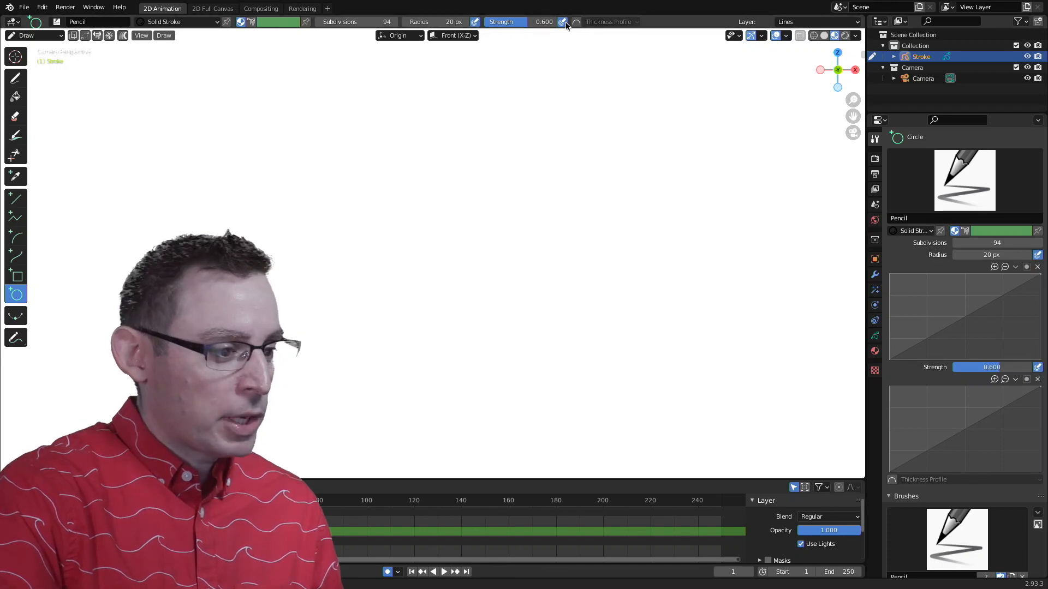
left_click_drag(532, 22, 557, 21)
left_click_drag(421, 22, 460, 22)
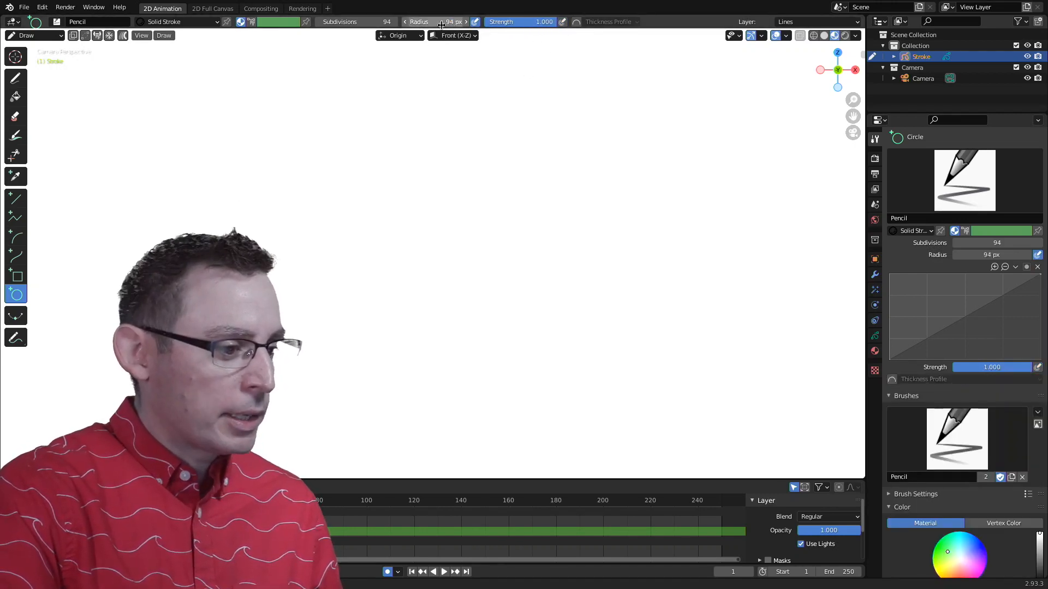
Switch the brush to vertex colour, choose pure blue, and draw a large circle in the right half of the canvas
left_click(251, 21)
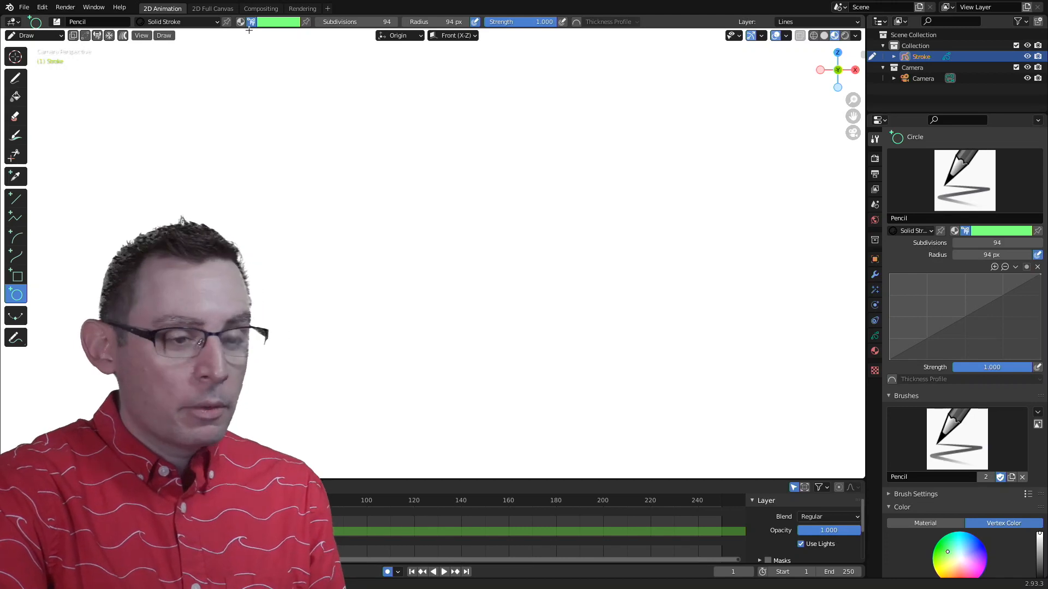
left_click(276, 23)
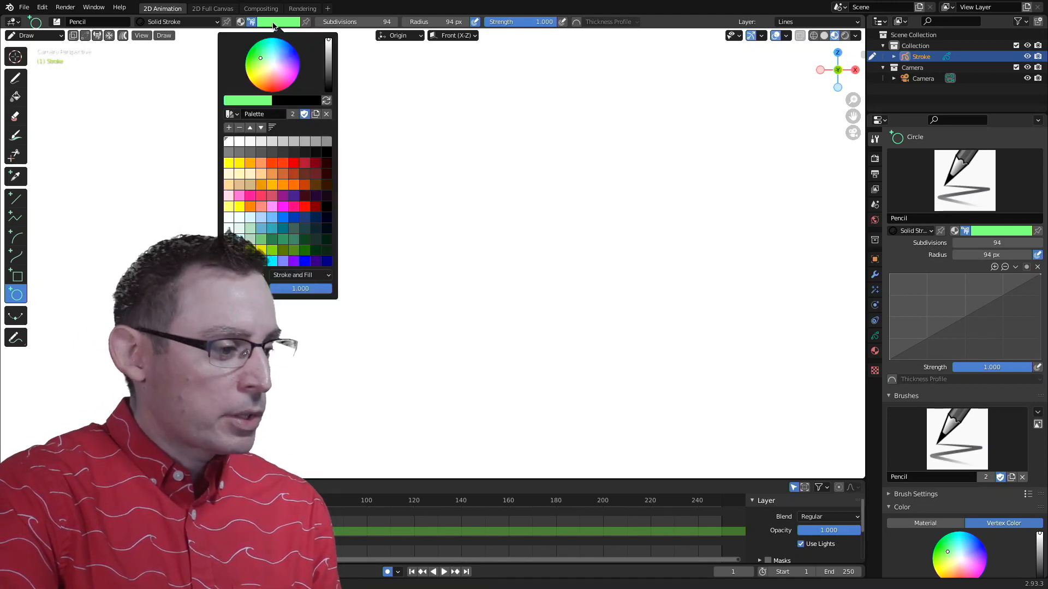
left_click_drag(281, 61, 296, 53)
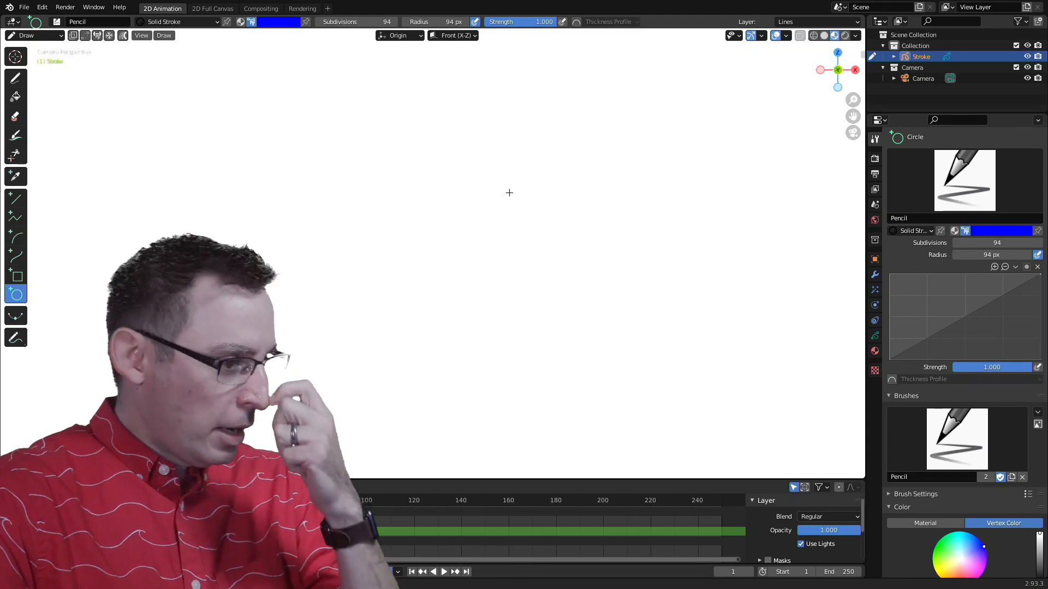
left_click_drag(509, 122, 764, 365)
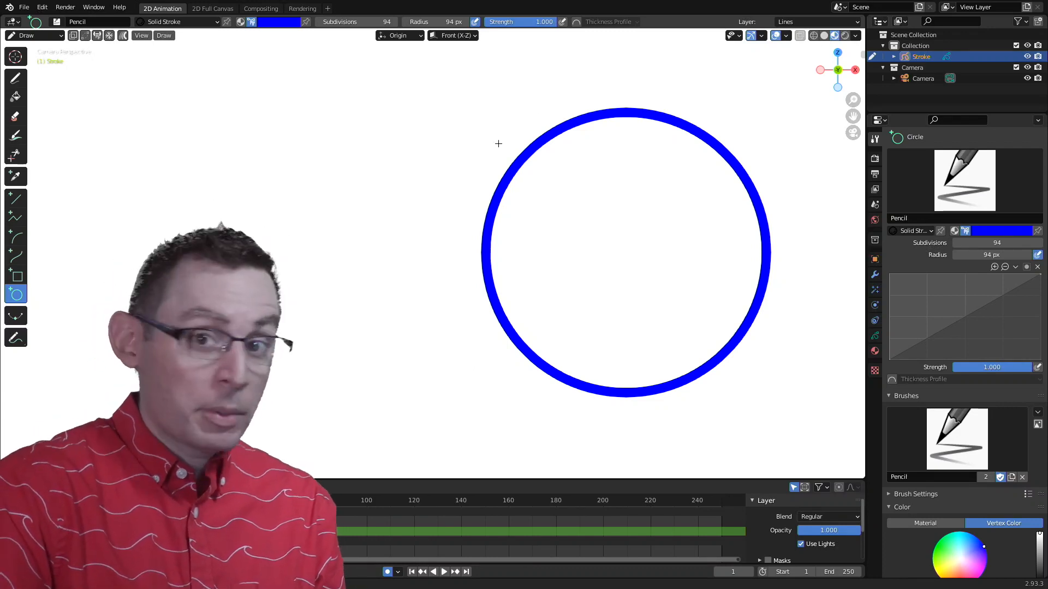
Switch the brush back to material colour and draw a smaller Solid Stroke circle to the left of the blue one
left_click(241, 22)
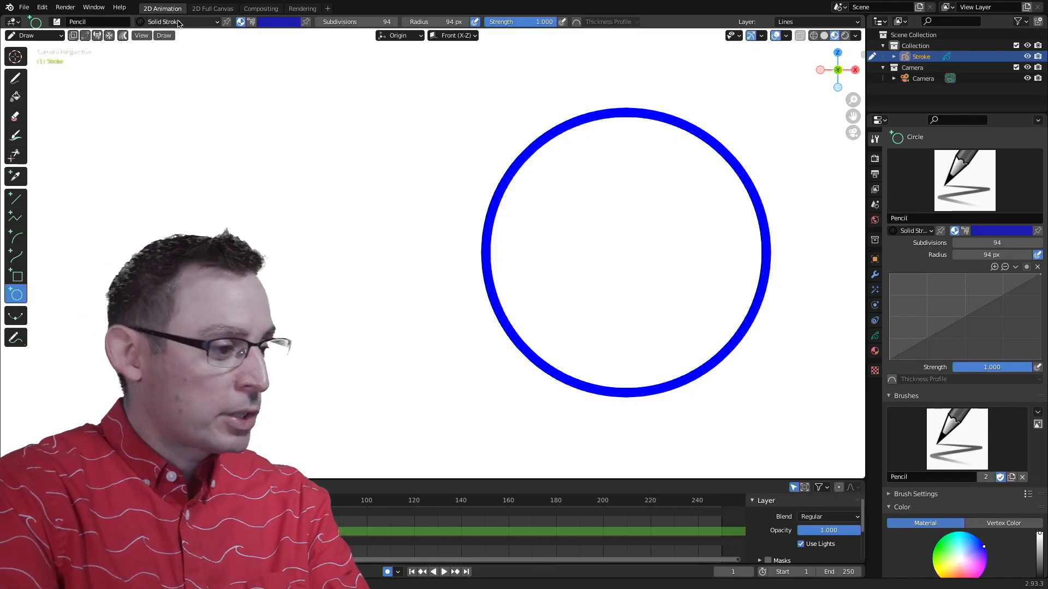
left_click_drag(229, 101, 443, 313)
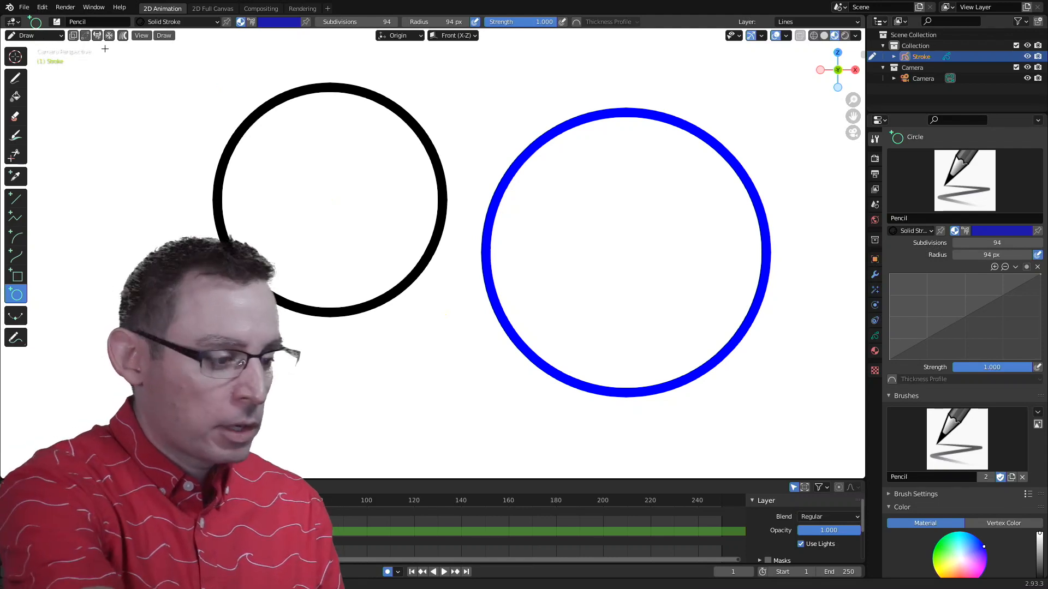
Enter Edit Mode for the stroke object and display its material properties
left_click(34, 39)
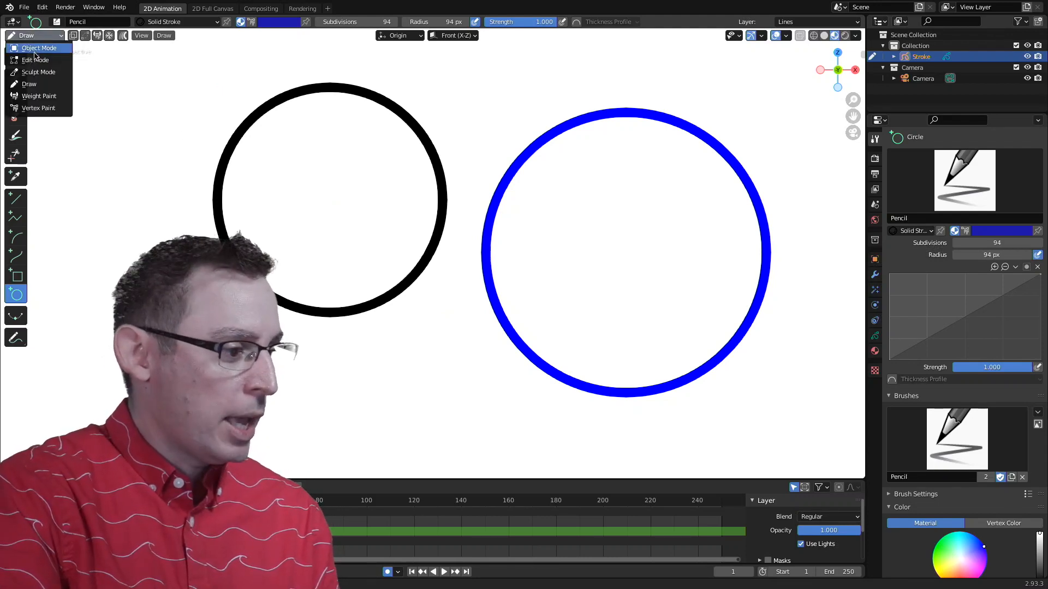
left_click(33, 60)
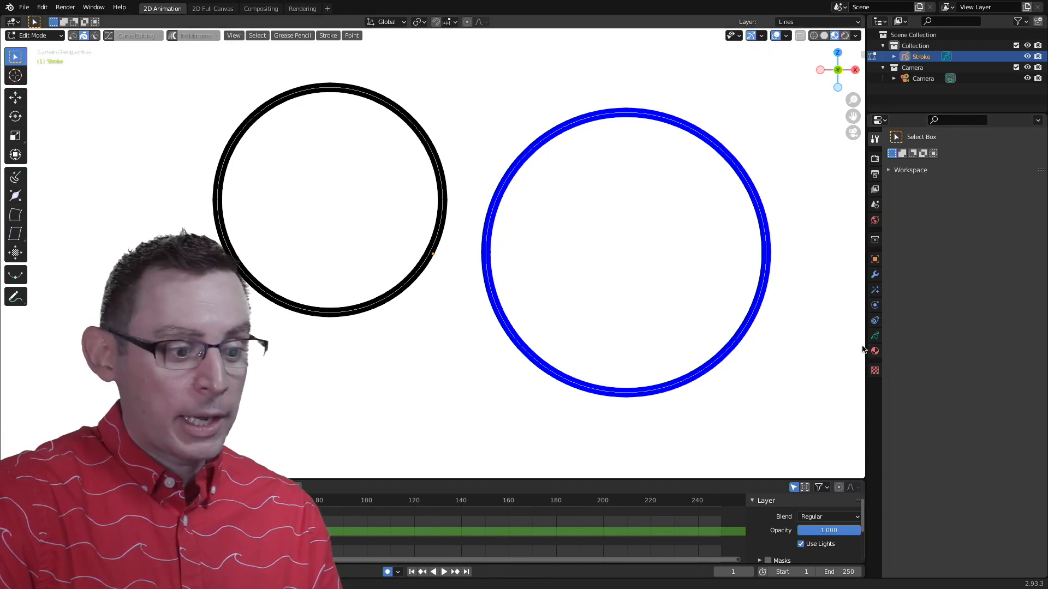
left_click(875, 353)
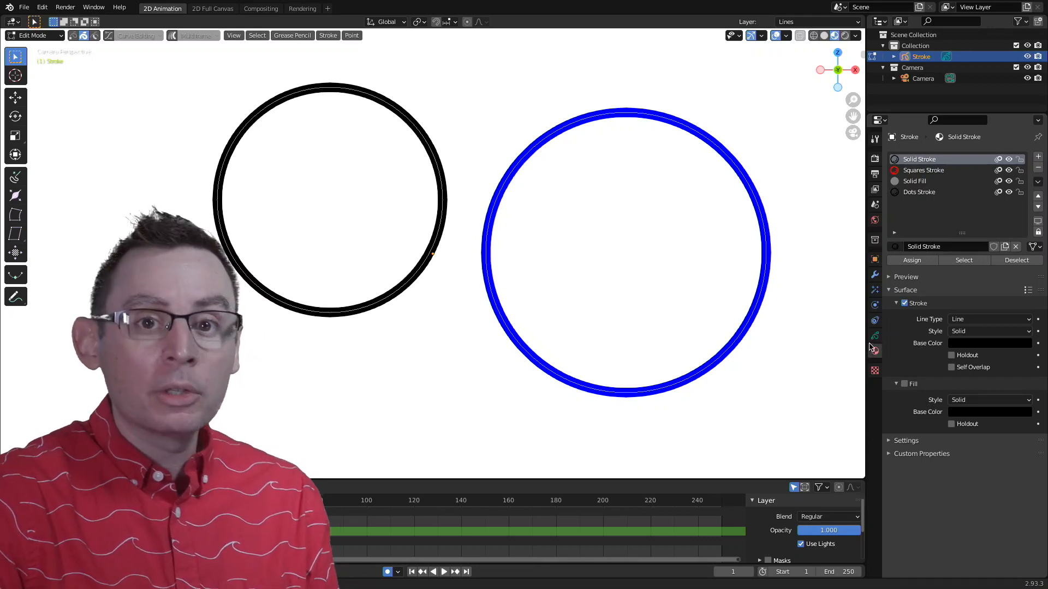
Examine the surface settings of the Squares Stroke, Solid Fill, Dots Stroke and Solid Stroke materials
left_click(946, 173)
left_click(943, 183)
left_click(928, 192)
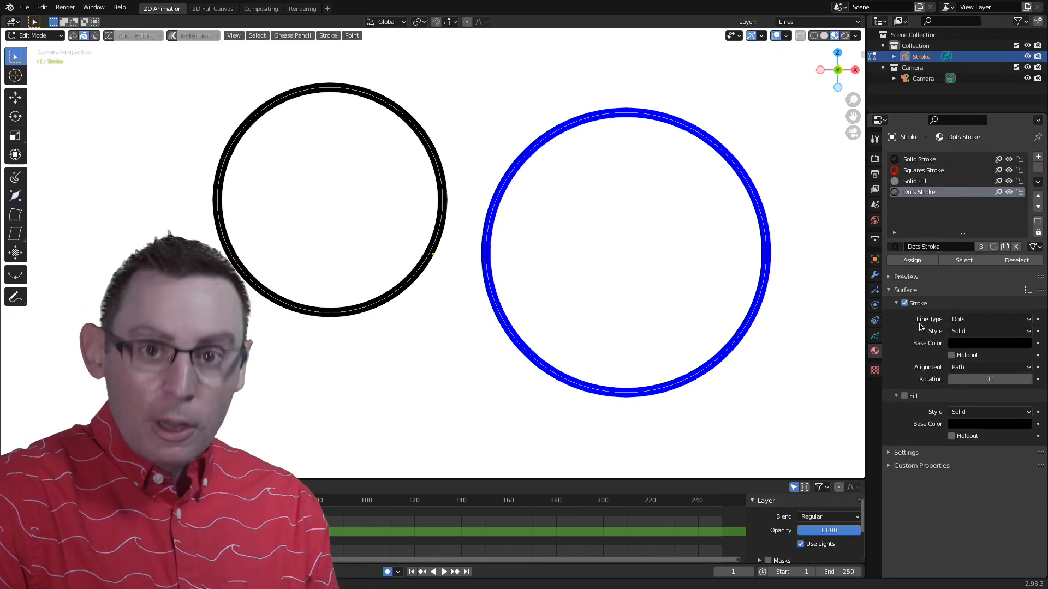
left_click(920, 160)
left_click(921, 171)
left_click(924, 181)
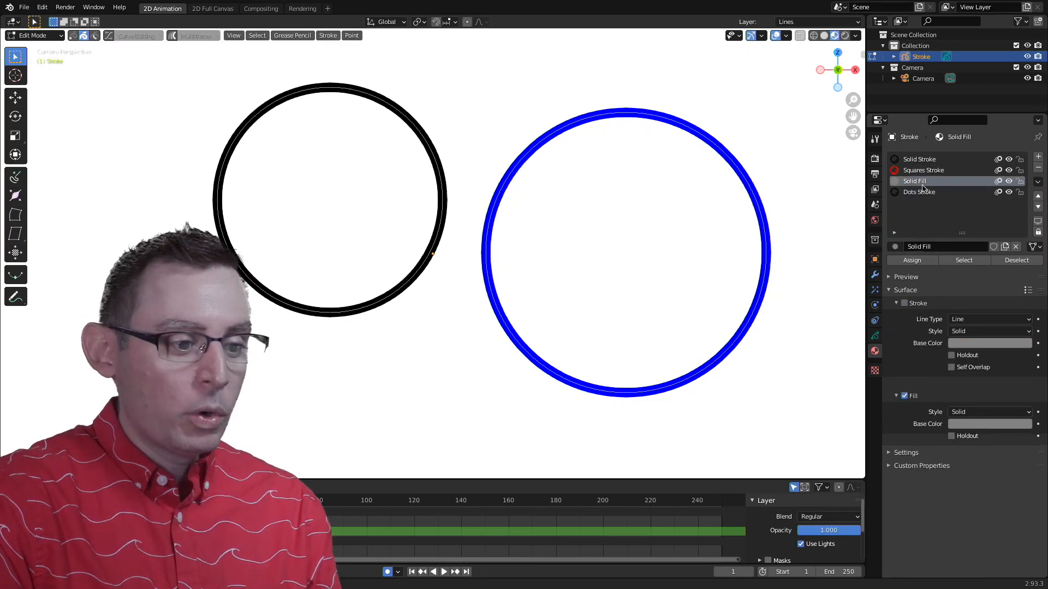
left_click(925, 193)
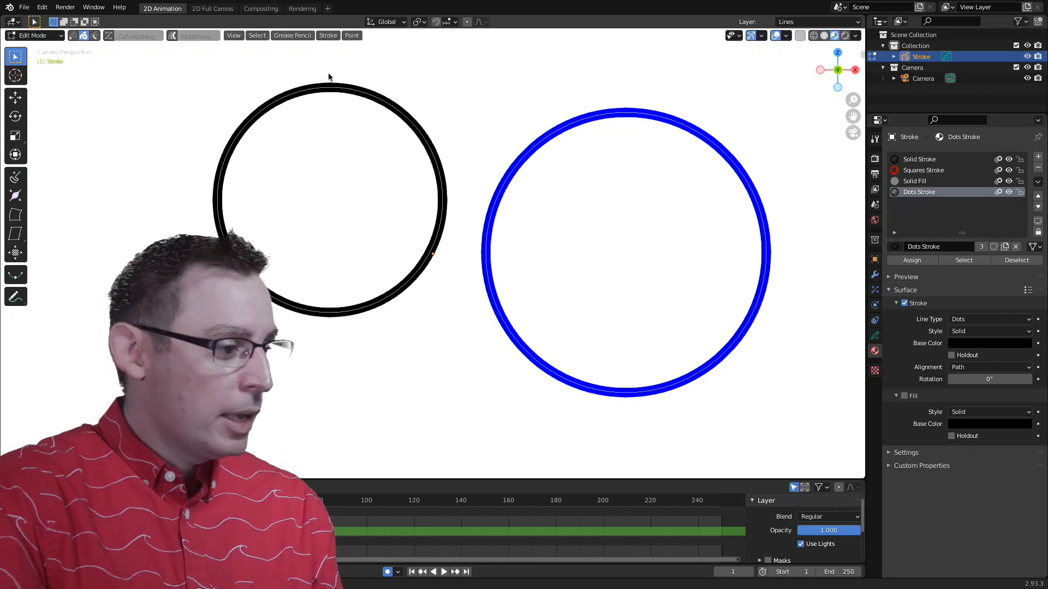
Select the black circle and assign the Squares Stroke material to it
left_click(386, 98)
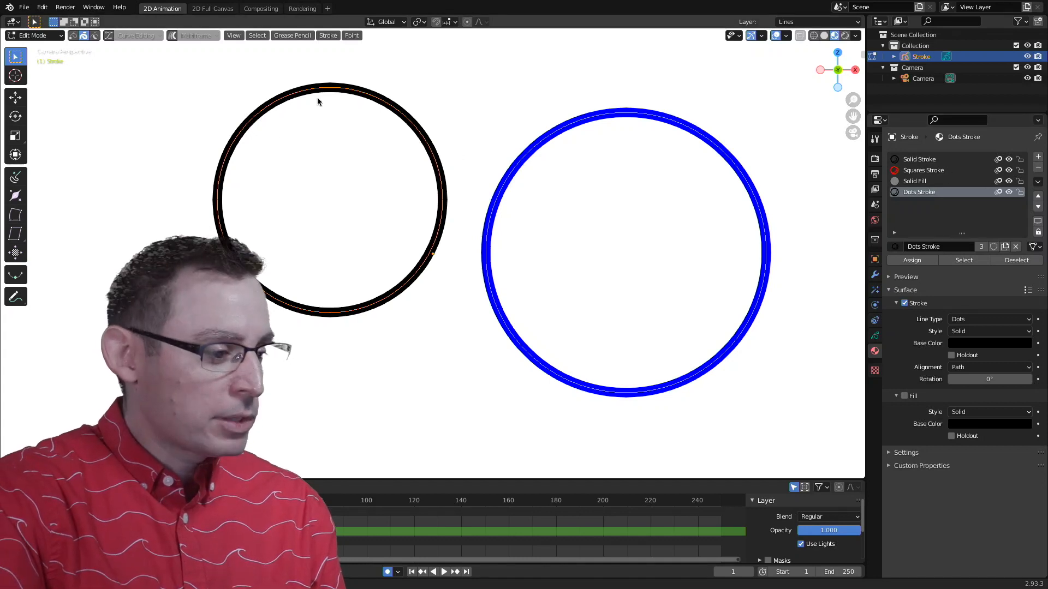
left_click(930, 172)
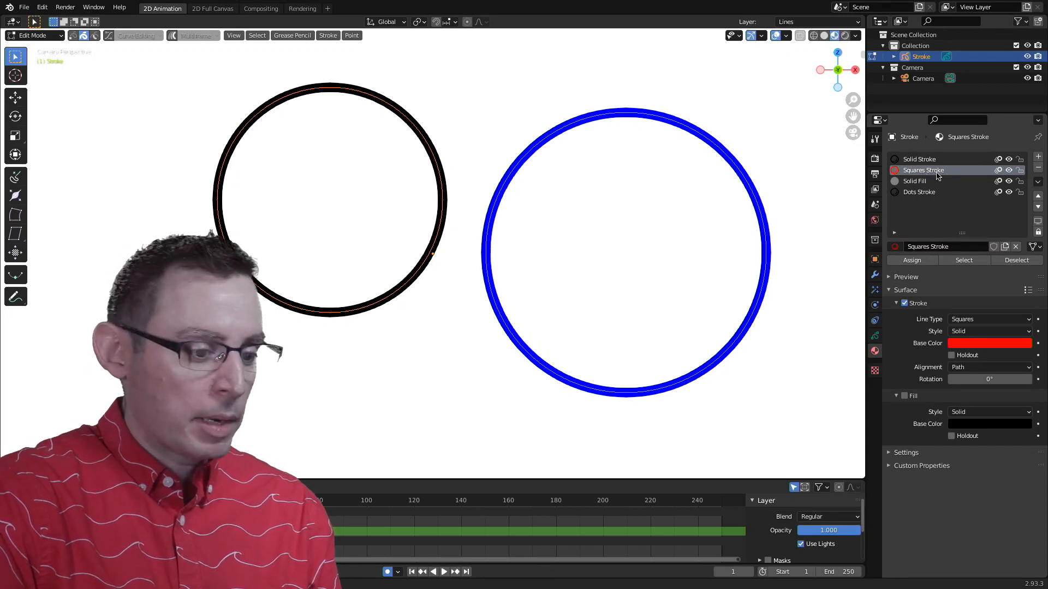
left_click(922, 263)
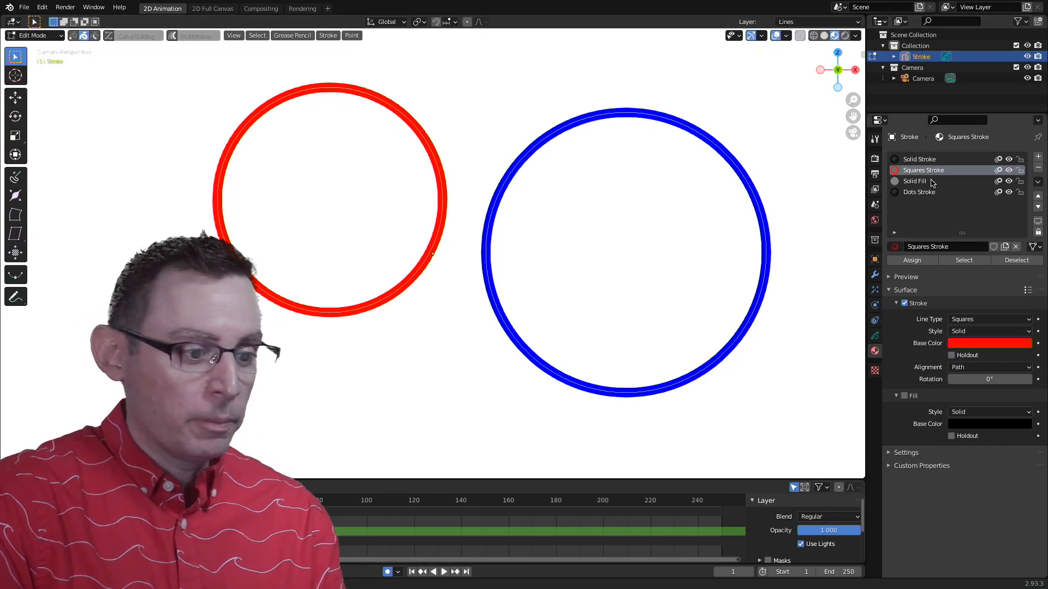
Compare the stroke and fill settings of the four existing materials again, ending on Dots Stroke
left_click(926, 159)
left_click(933, 171)
left_click(929, 182)
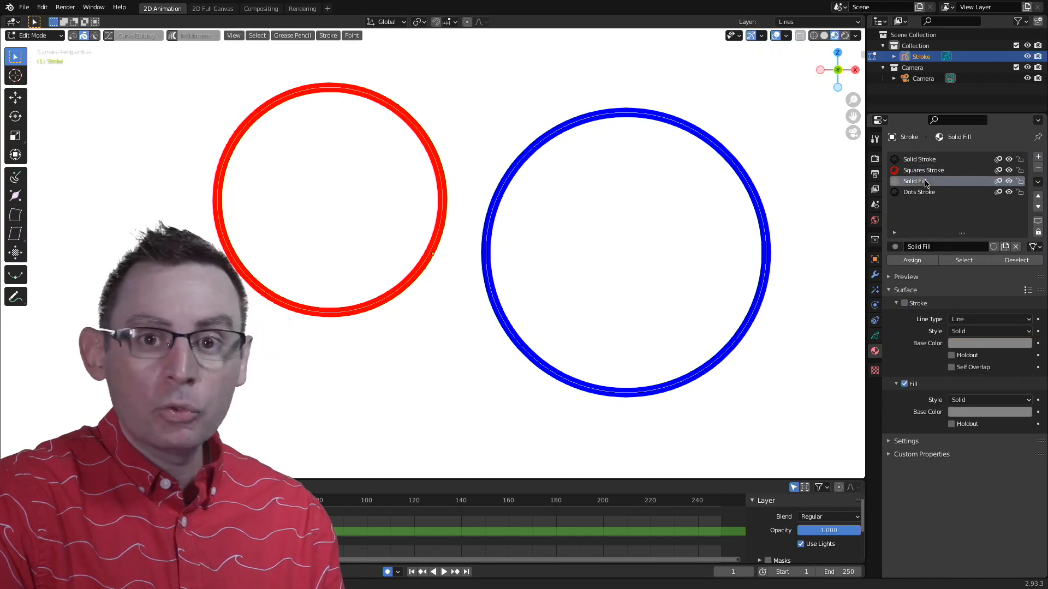
left_click(926, 193)
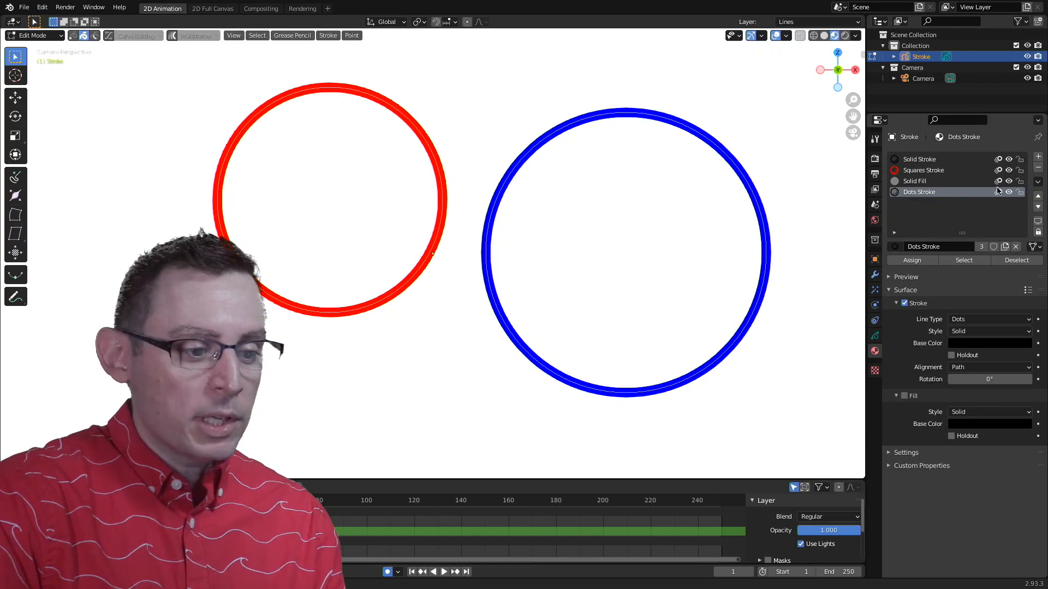
Add a material slot with a new material and name it Pats Color
left_click(1038, 158)
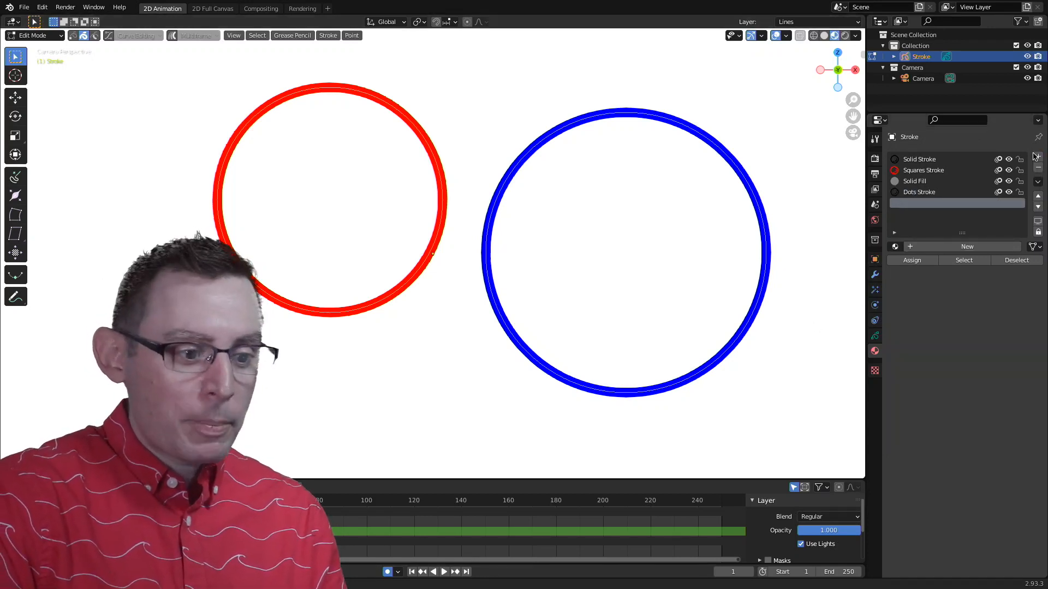
left_click(967, 247)
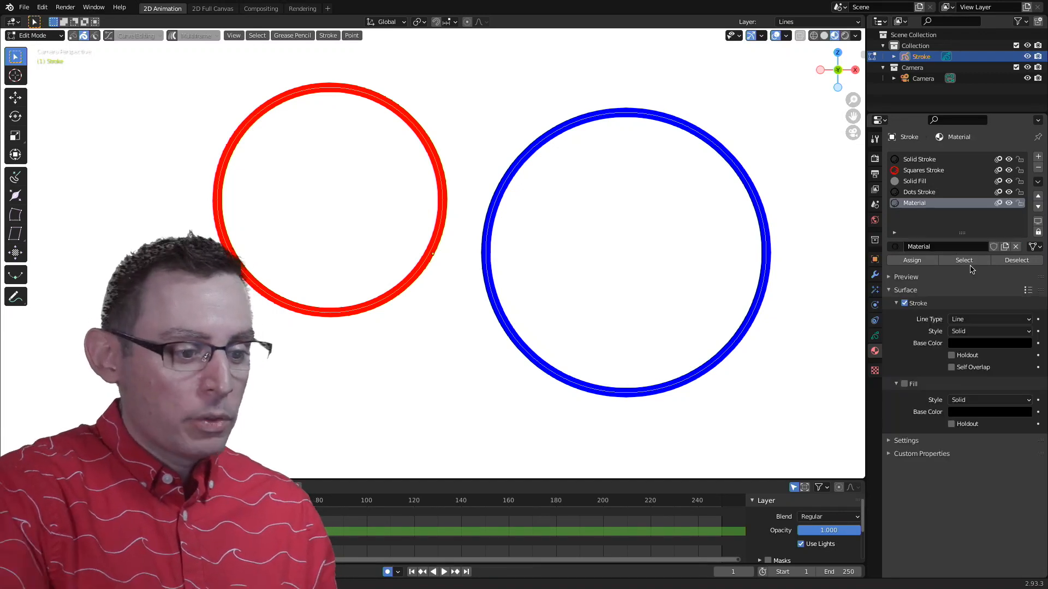
left_click(938, 247)
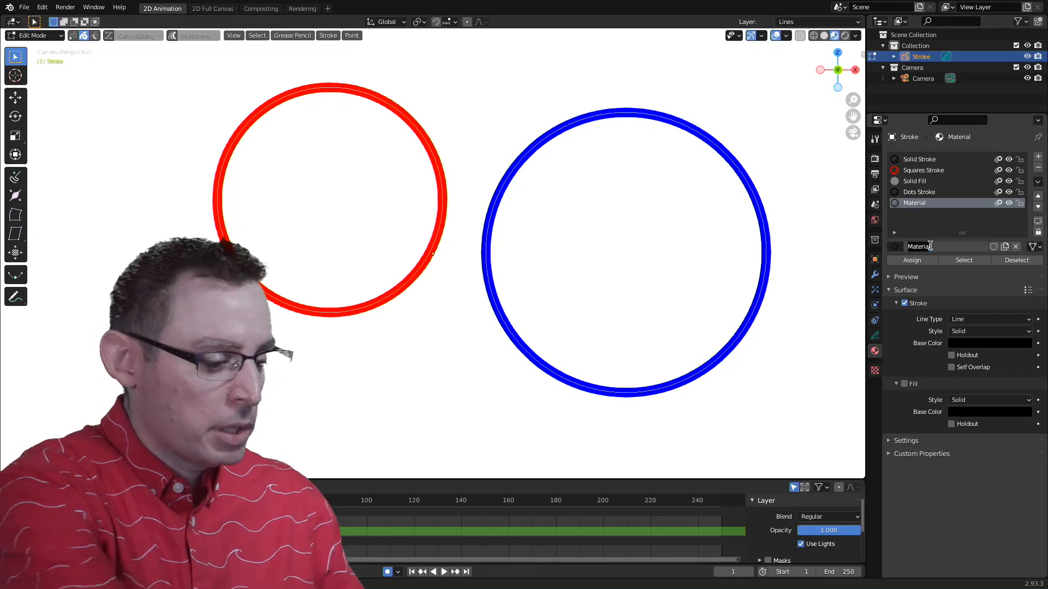
type("PatsC Color")
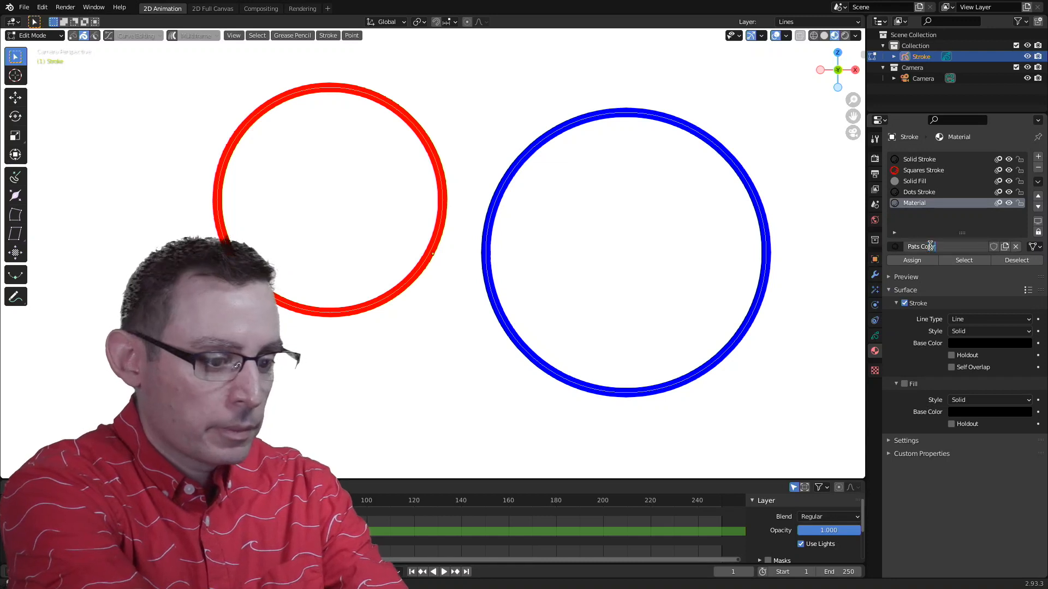
key("Return")
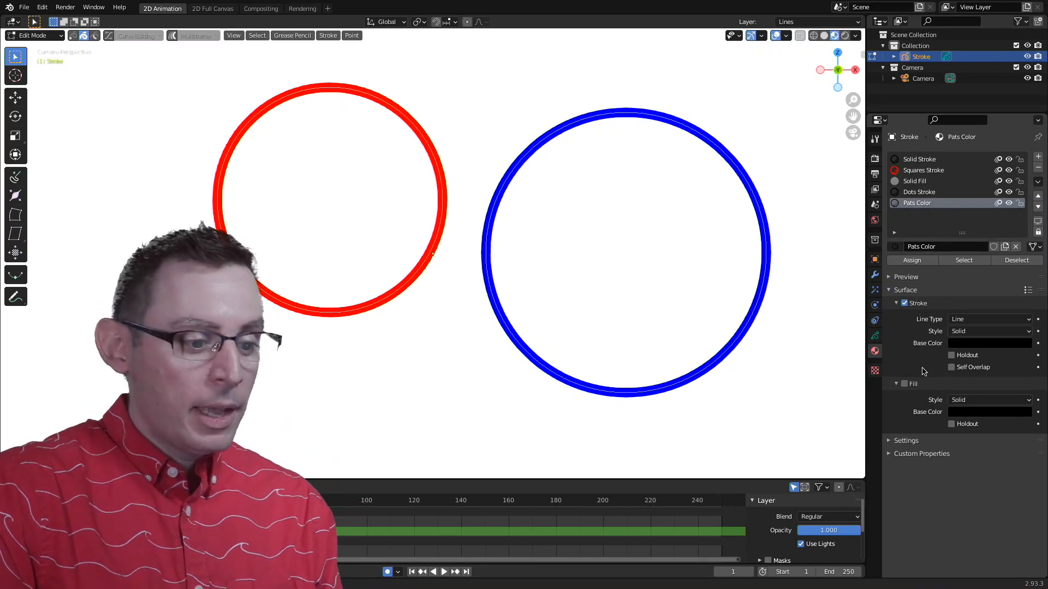
Enable the fill of Pats Color and set its stroke base colour to green and its fill base colour to orange
left_click(905, 384)
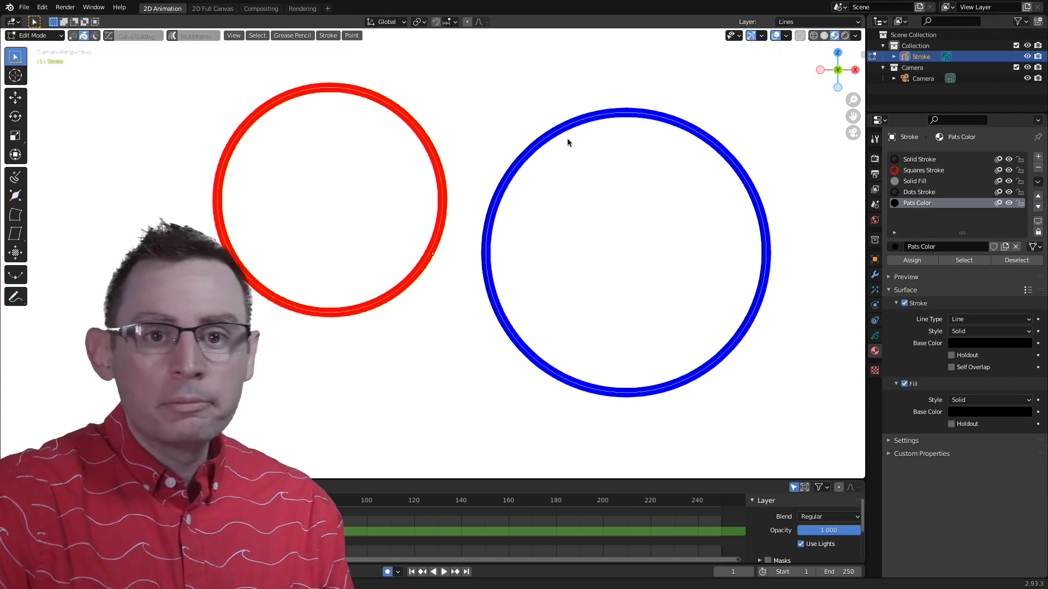
left_click(984, 349)
left_click_drag(1026, 267, 933, 197)
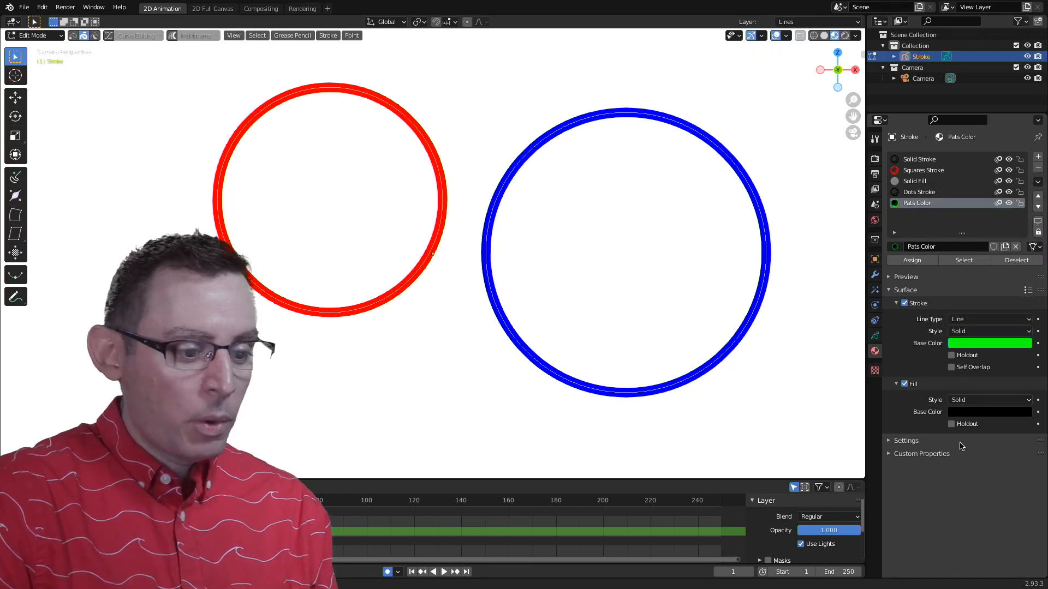
left_click(976, 414)
left_click_drag(1024, 334, 1024, 257)
left_click_drag(954, 302, 946, 337)
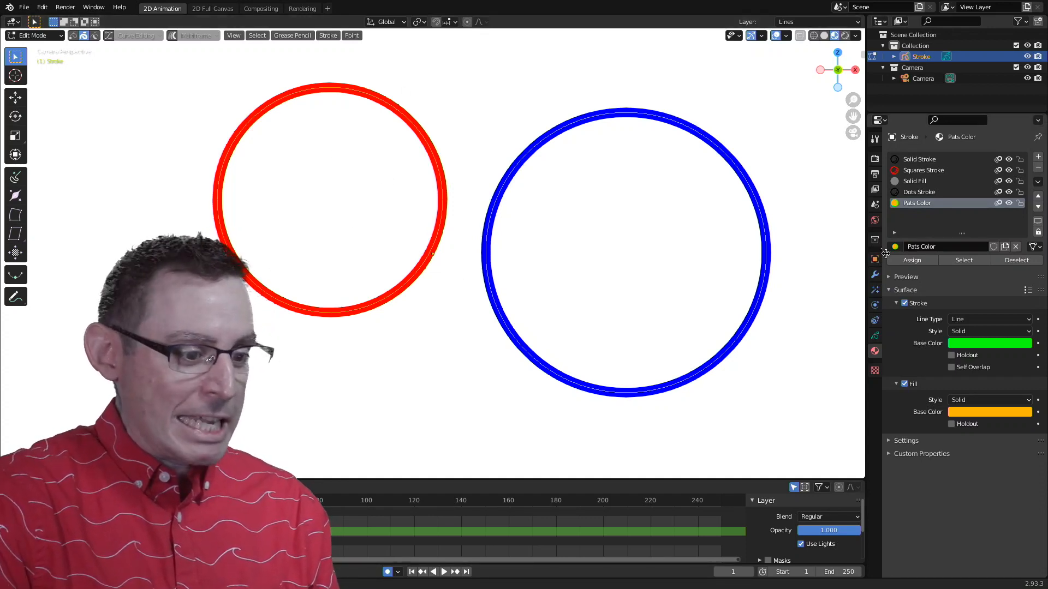
Assign Pats Color to the selected smaller circle and move that circle down and left, away from the blue one
left_click(925, 261)
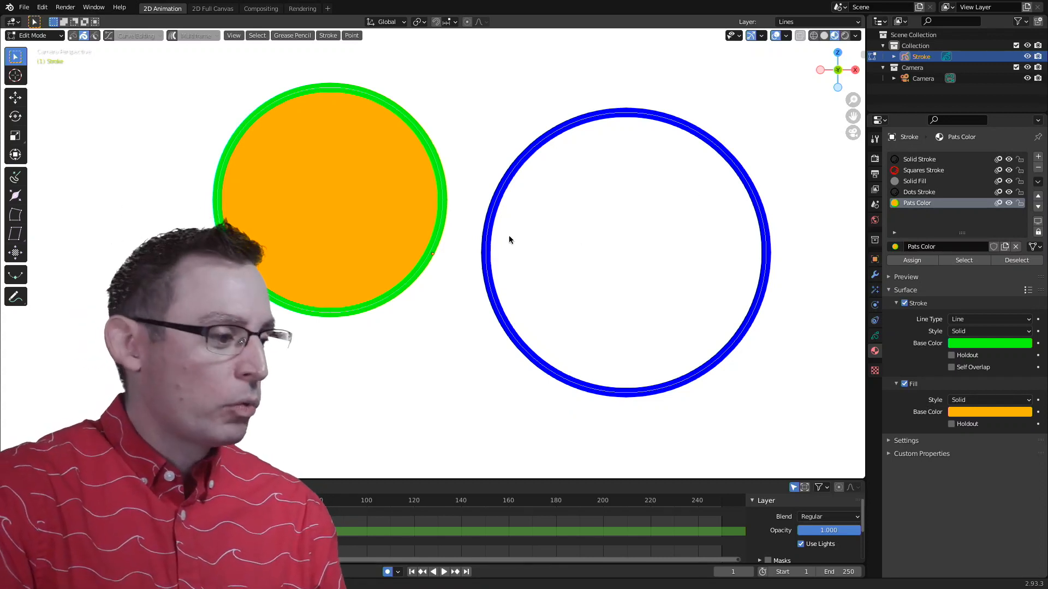
left_click(404, 112)
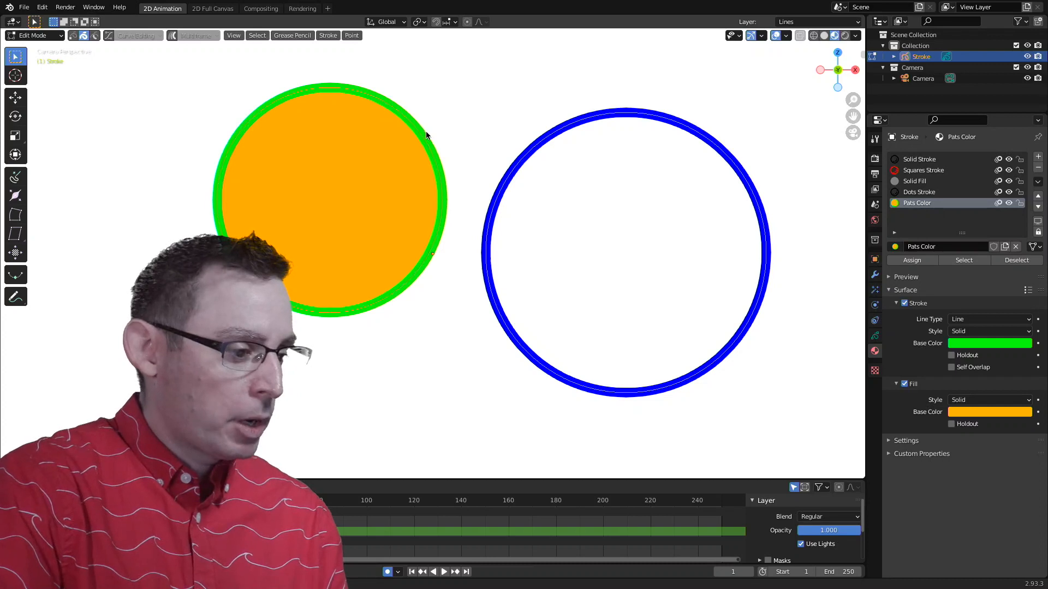
key("g")
left_click(275, 300)
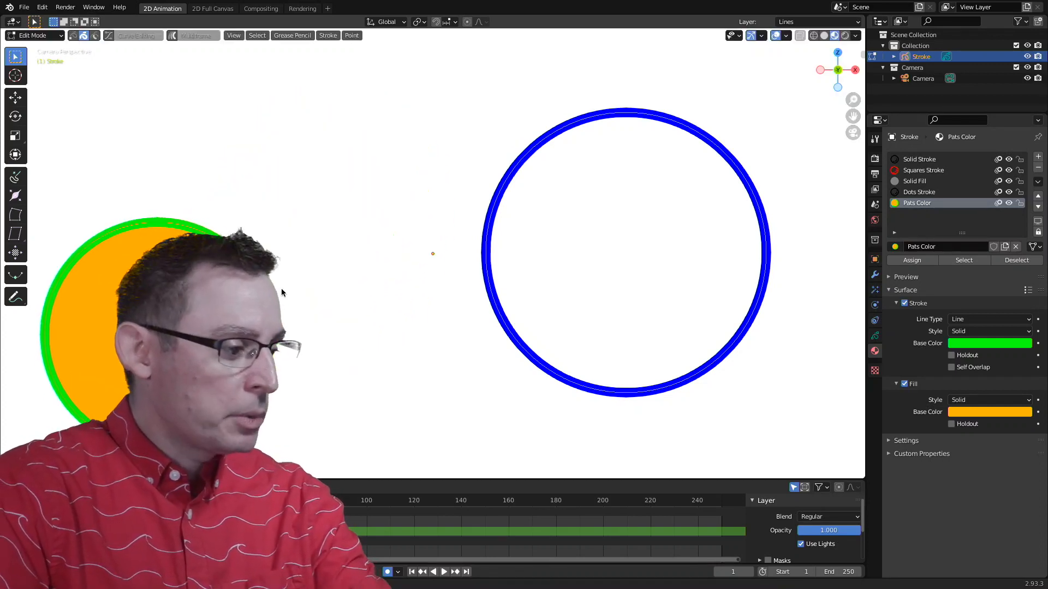
Return to Draw mode, choose the Dots Stroke material, and draw a wide ellipse surrounding the blue circle
left_click(34, 36)
left_click(30, 84)
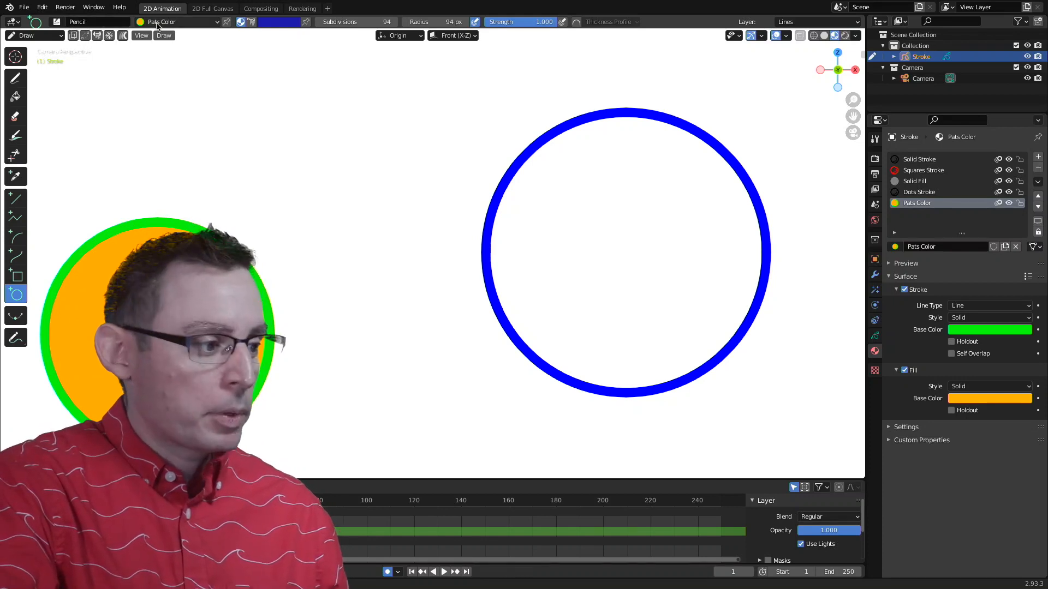
left_click(176, 22)
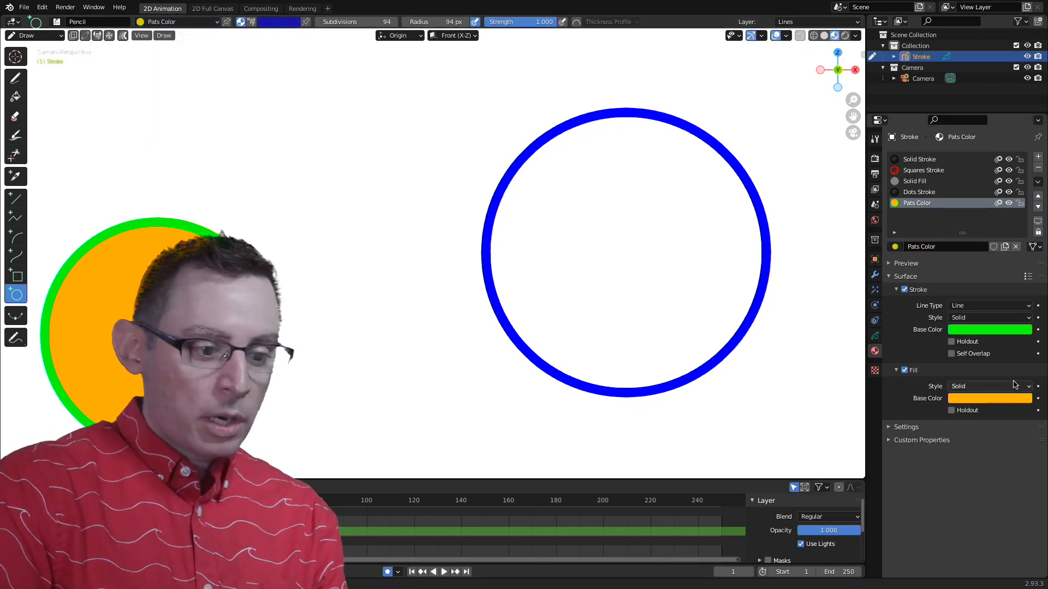
left_click(212, 22)
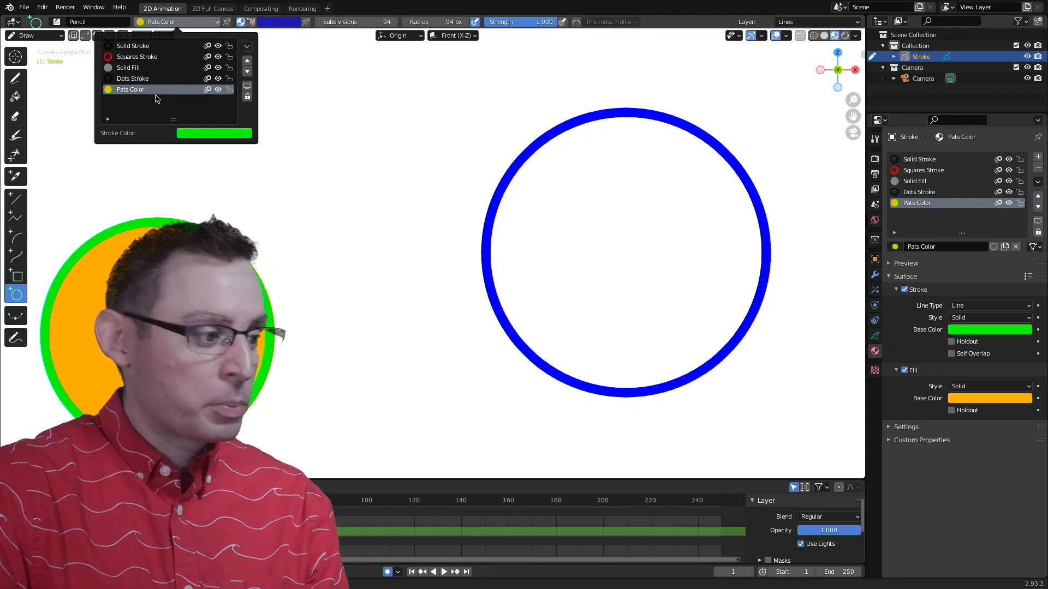
left_click(155, 22)
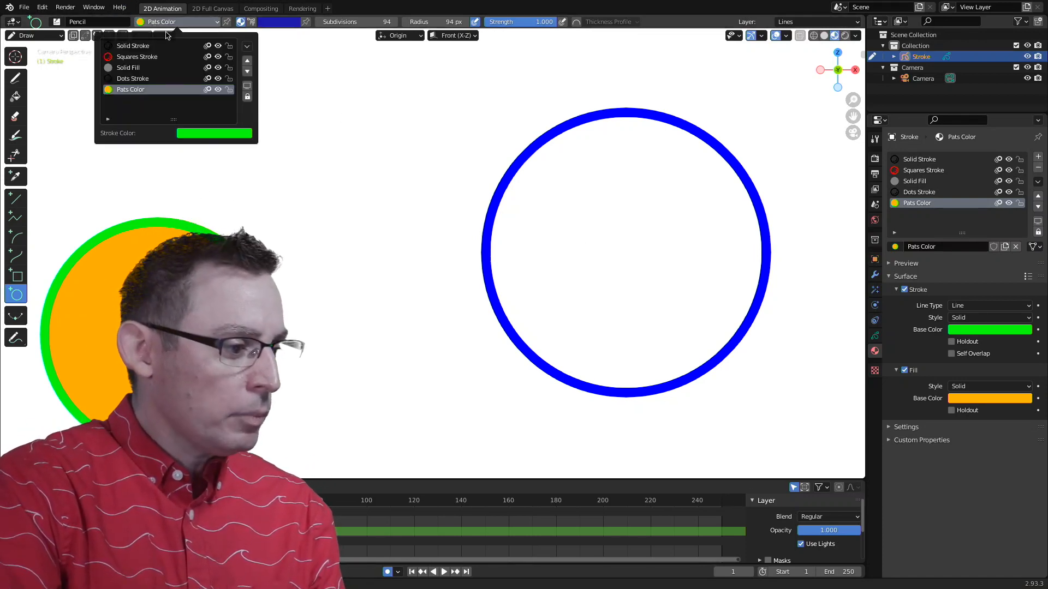
left_click(138, 79)
left_click_drag(262, 80, 842, 435)
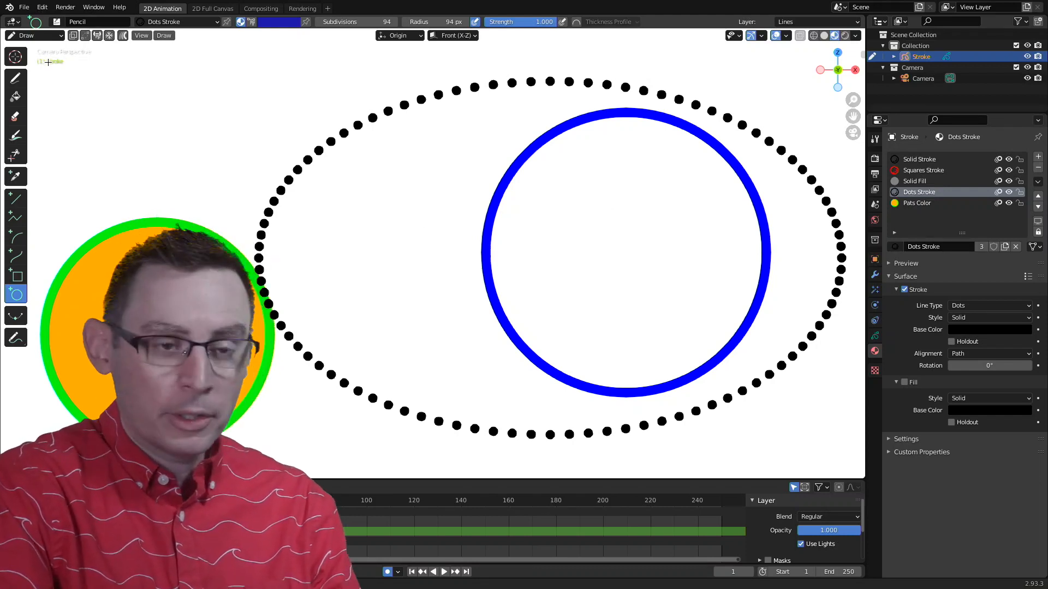
Enter Edit Mode and assign the Pats Color material to the dotted ellipse
left_click(34, 35)
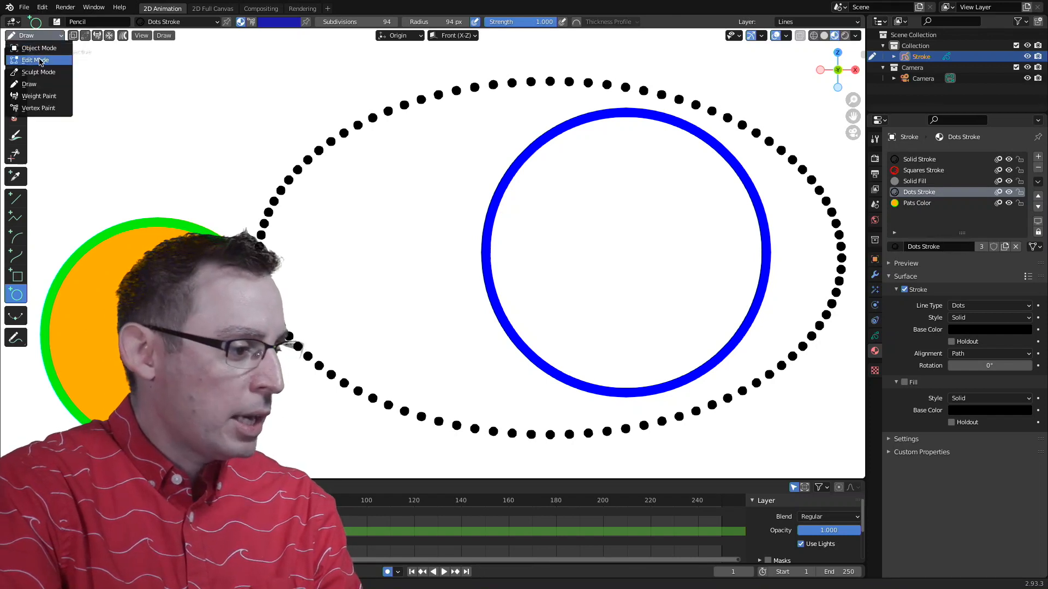
left_click(41, 58)
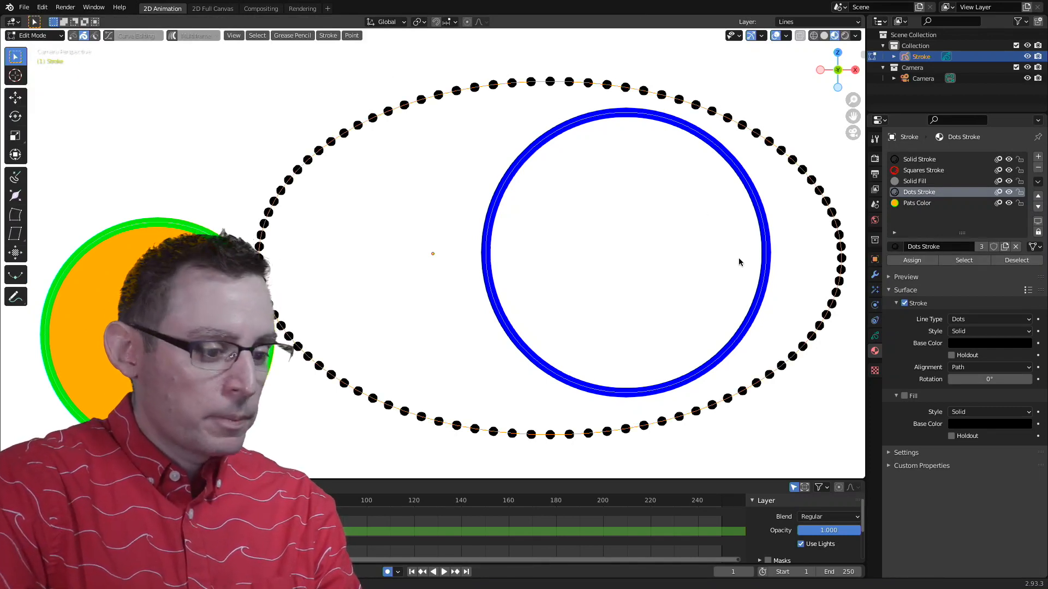
left_click(927, 204)
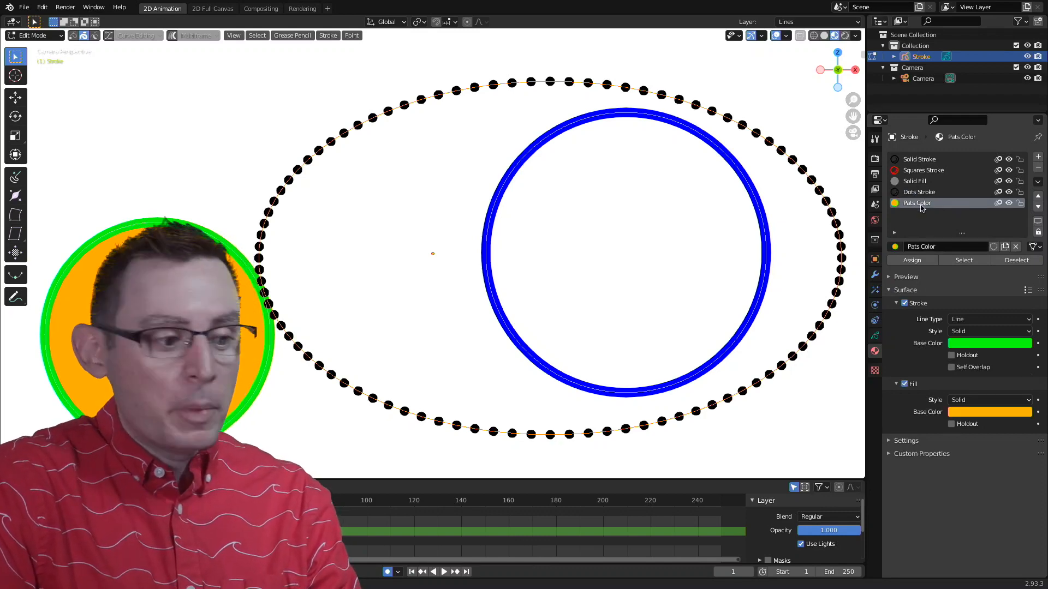
left_click(921, 262)
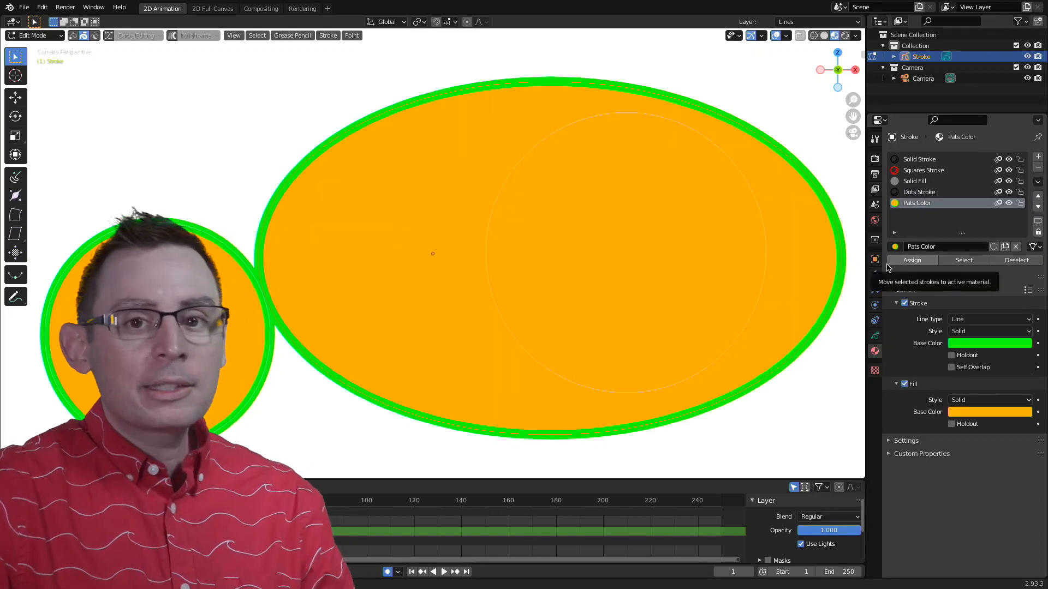